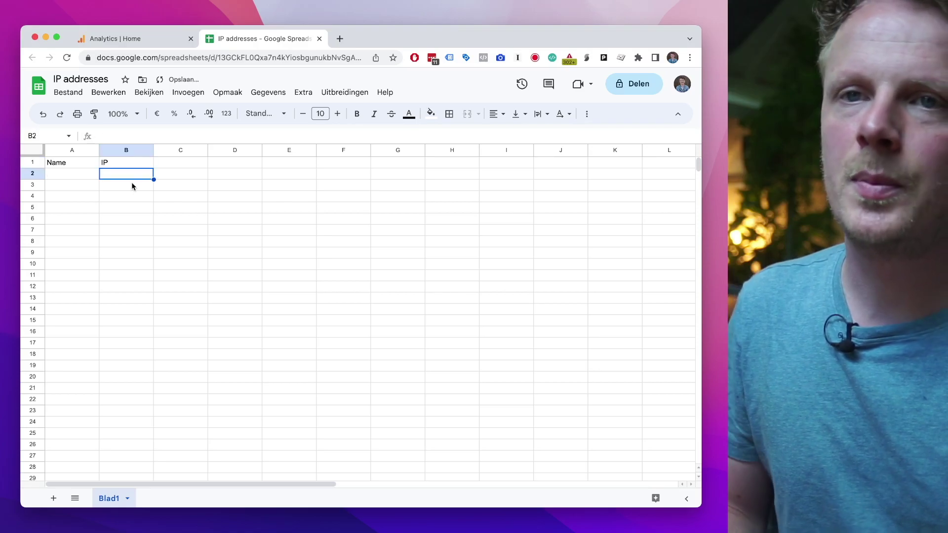
Step: Make the Name and IP headers in row 1 bold
left_click_drag(92, 165, 126, 163)
key("ctrl+b")
left_click(131, 197)
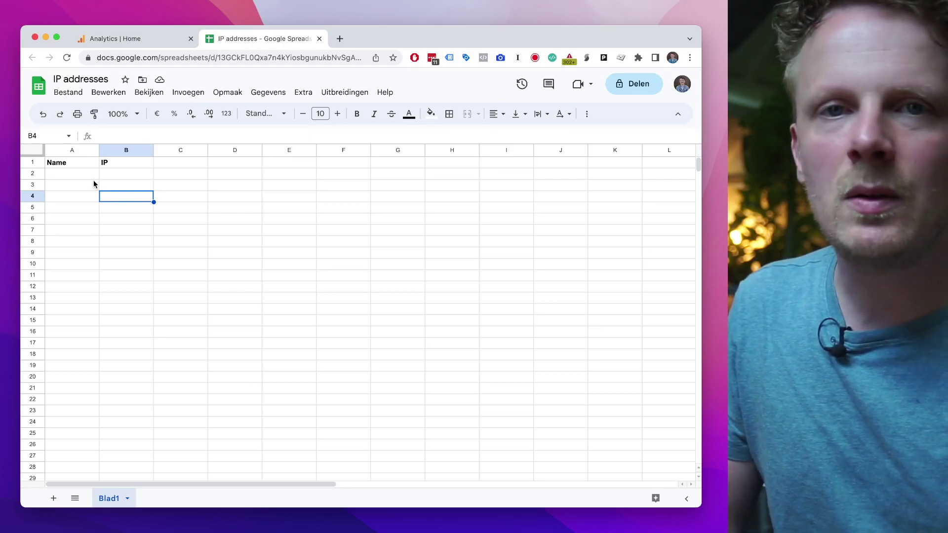
Step: Search Google in a new tab for "what's my ip address" and copy the public IP address shown
key("super+t")
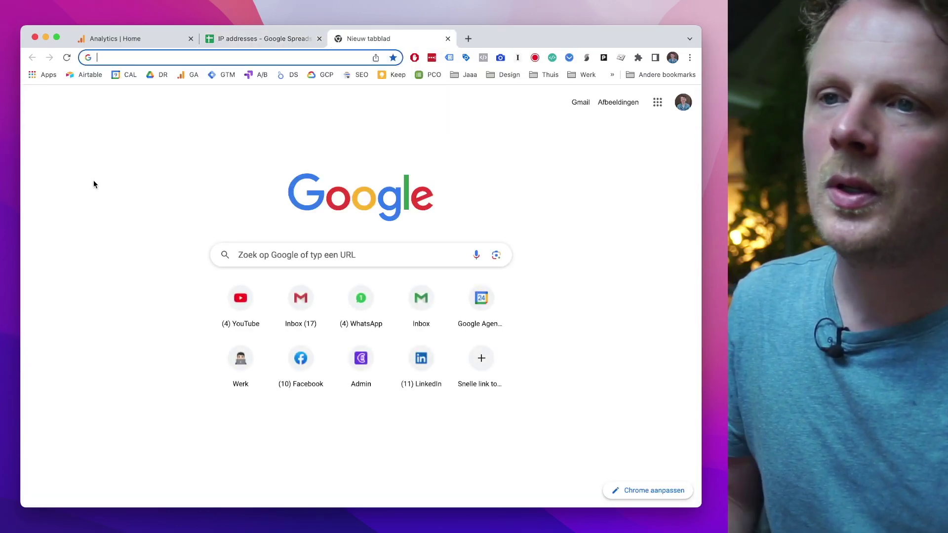
type("what's m")
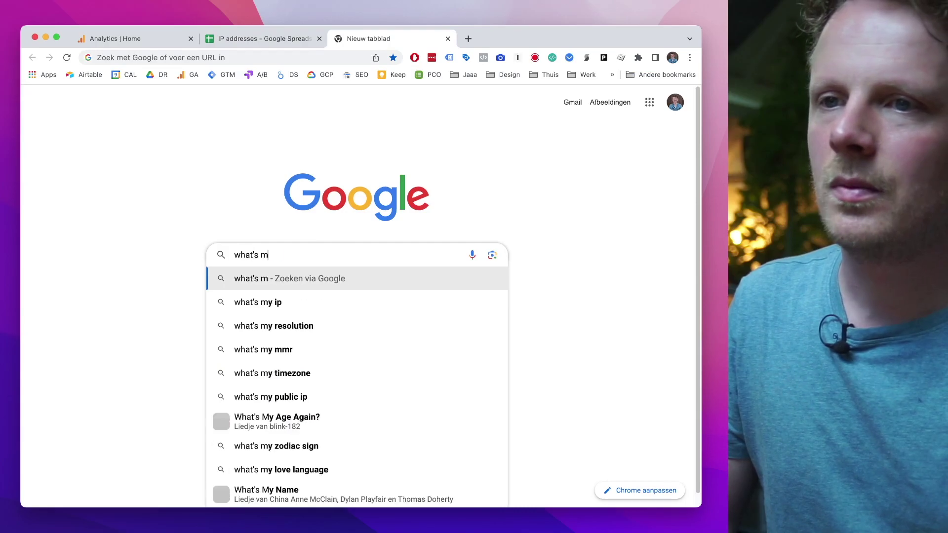
type("y ip address")
key("Return")
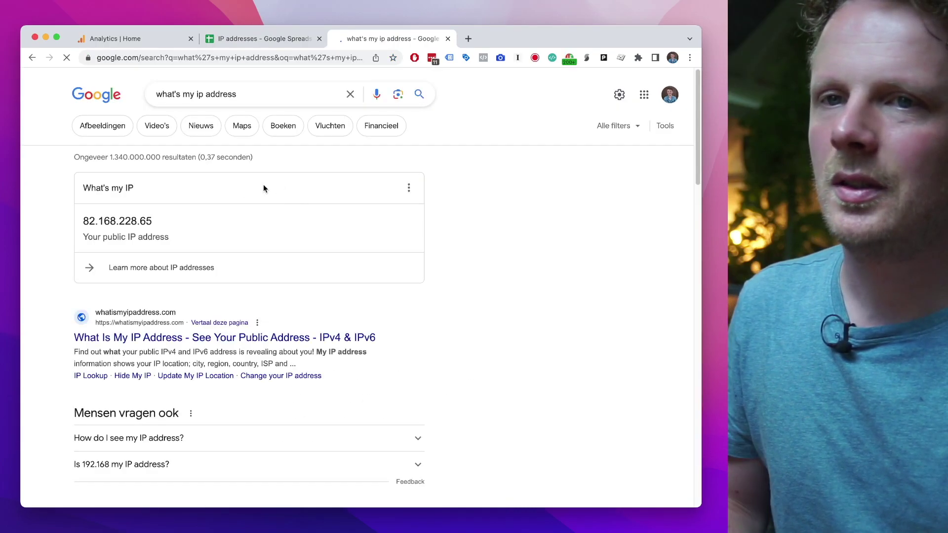
double_click(87, 223)
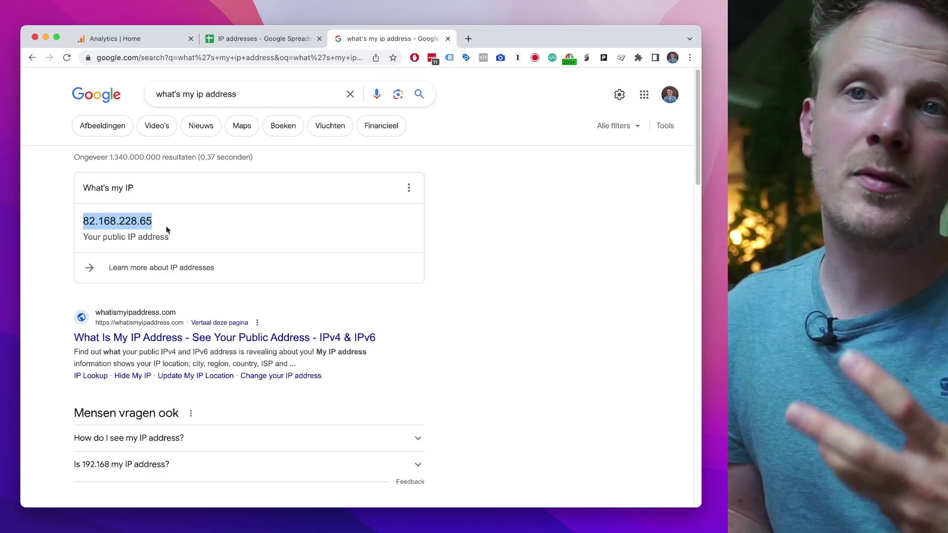
double_click(143, 219)
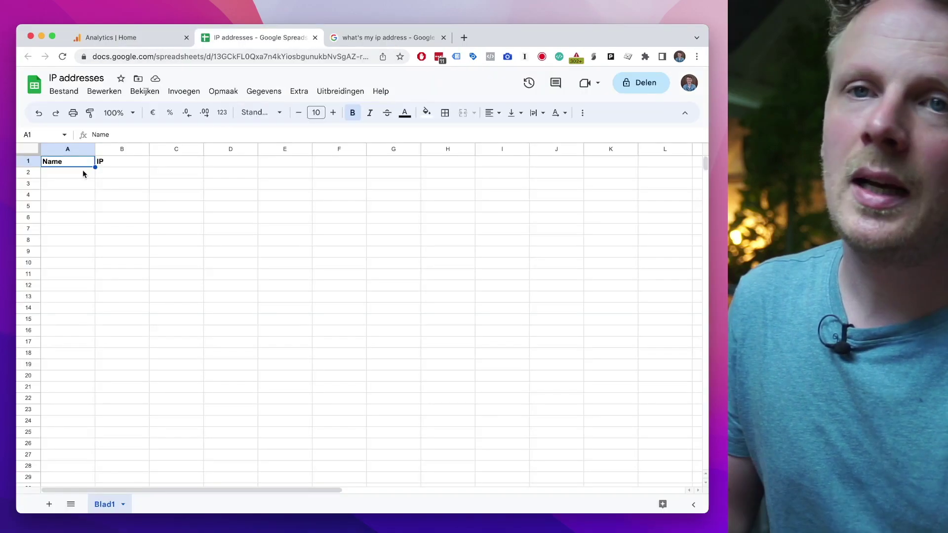
Step: Enter the home and office labels in A2 and A3, and put the copied IP address in B2 without a trailing line break
left_click(84, 173)
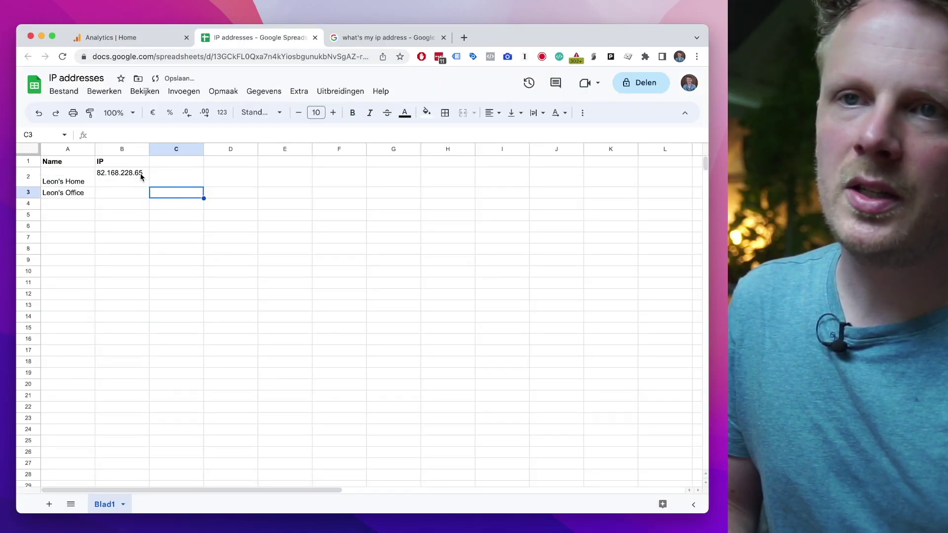
double_click(133, 181)
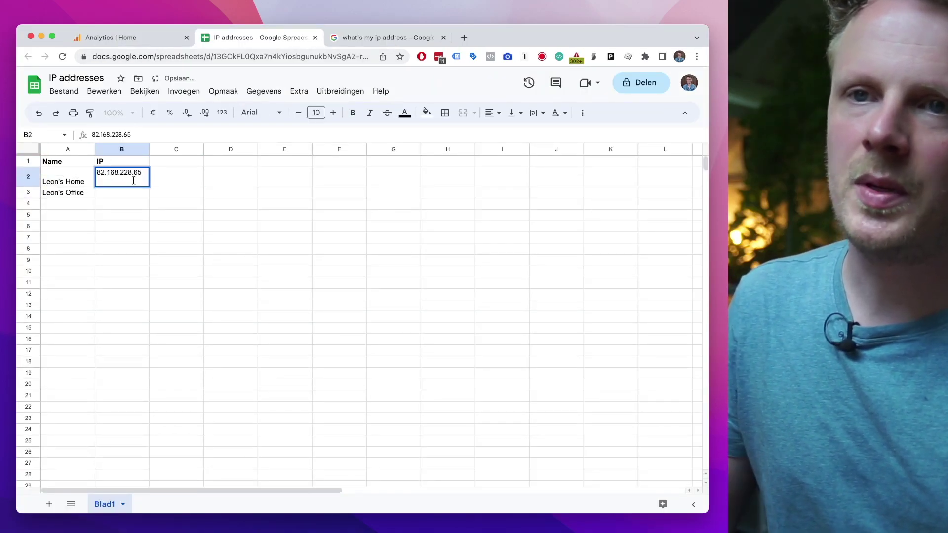
left_click(214, 226)
left_click(101, 186)
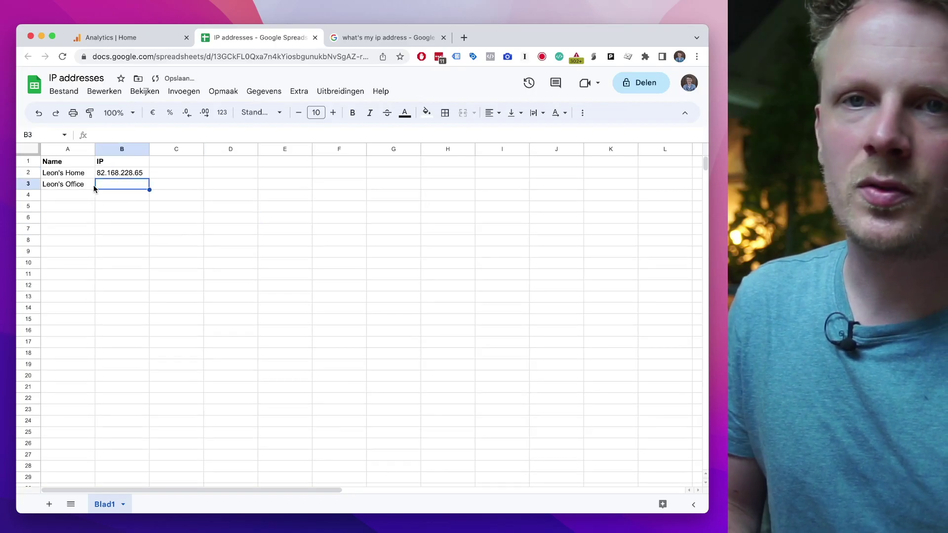
key("Right")
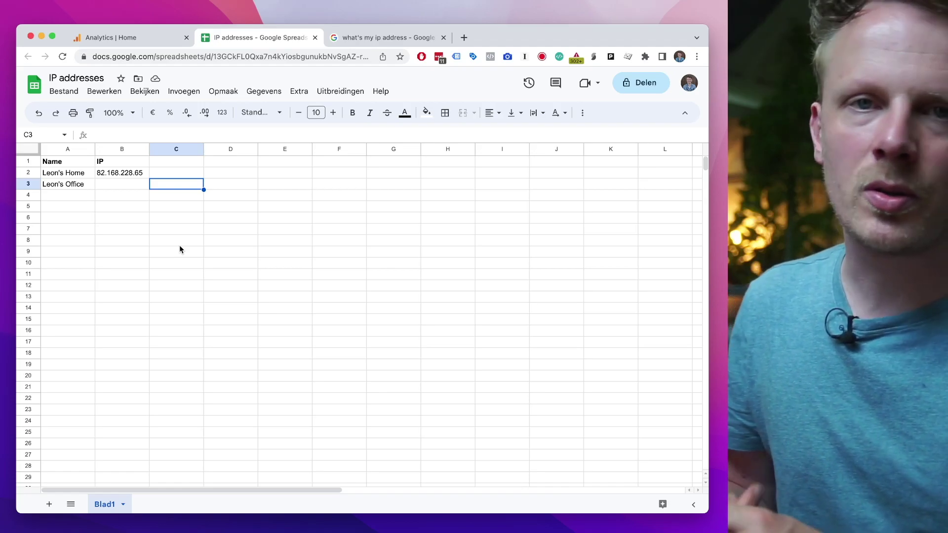
left_click_drag(63, 196, 79, 250)
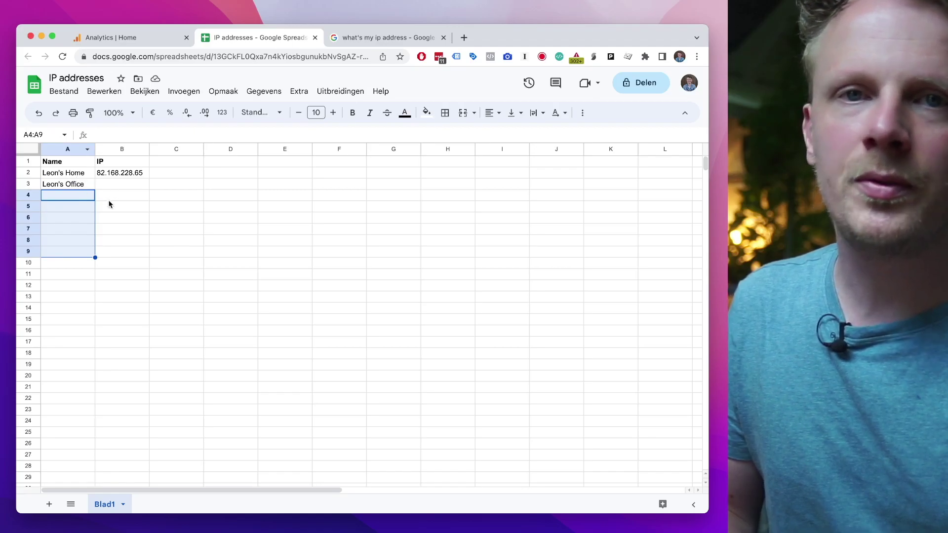
left_click(79, 174)
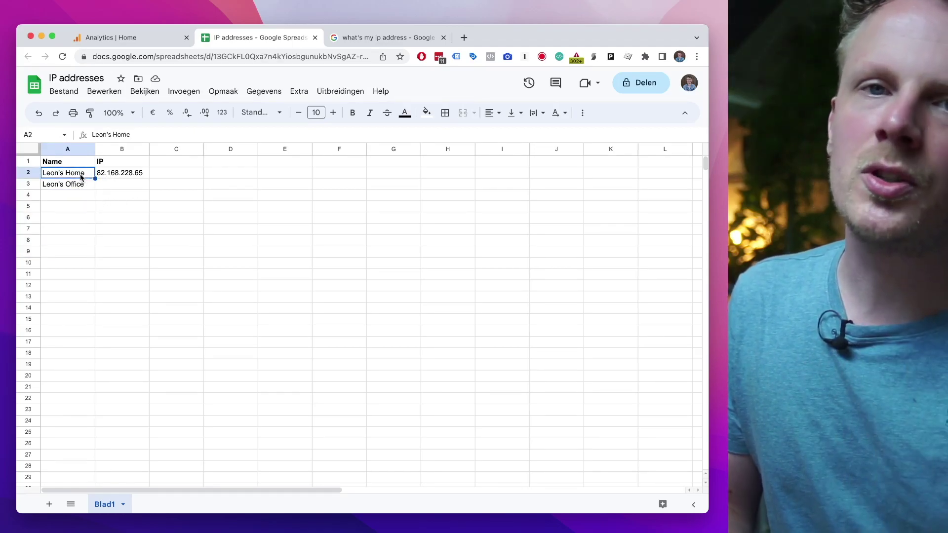
left_click(77, 184)
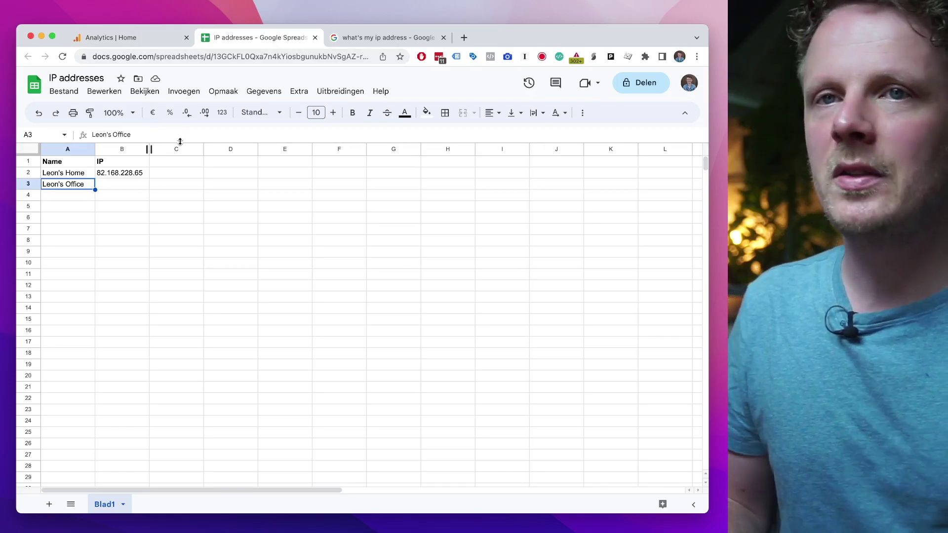
Step: Switch to Google Analytics and open the website's GA4 web stream from the property's Data Streams in Admin
left_click(147, 36)
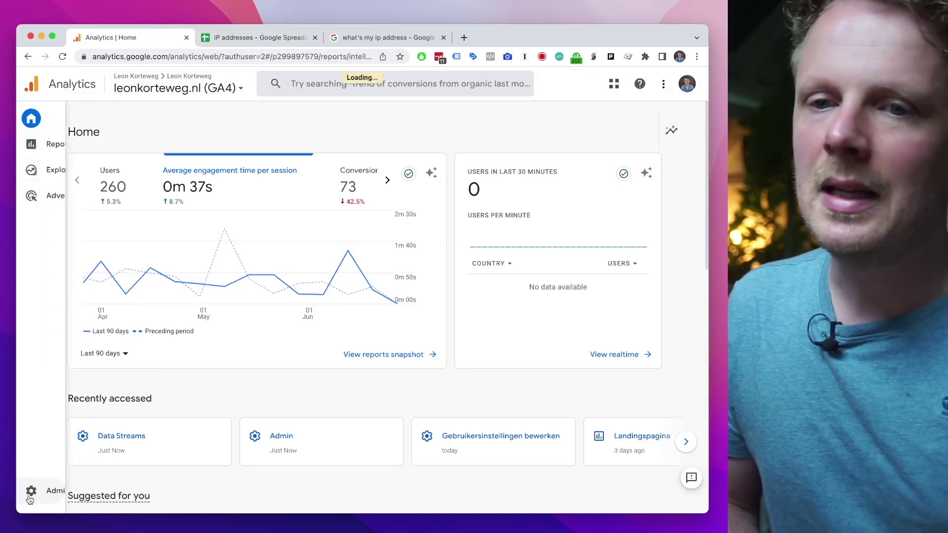
left_click(30, 498)
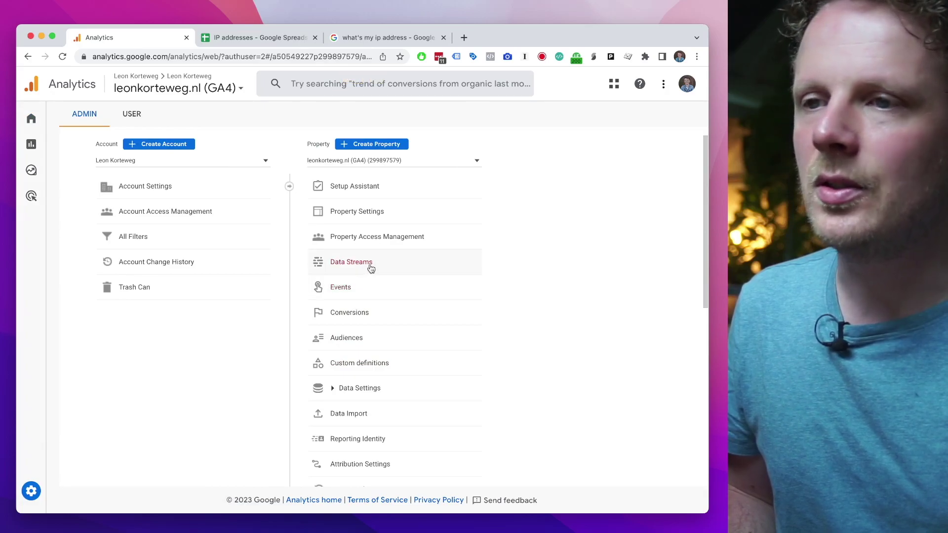
left_click(371, 268)
left_click(355, 225)
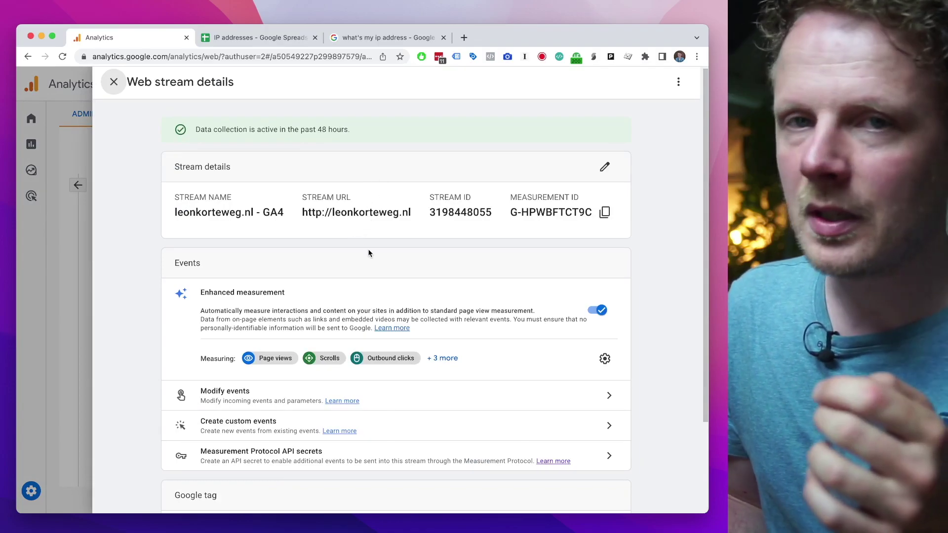
Step: Show all settings of the stream's Google tag and open Define internal traffic
scroll(368, 253, "down", 5)
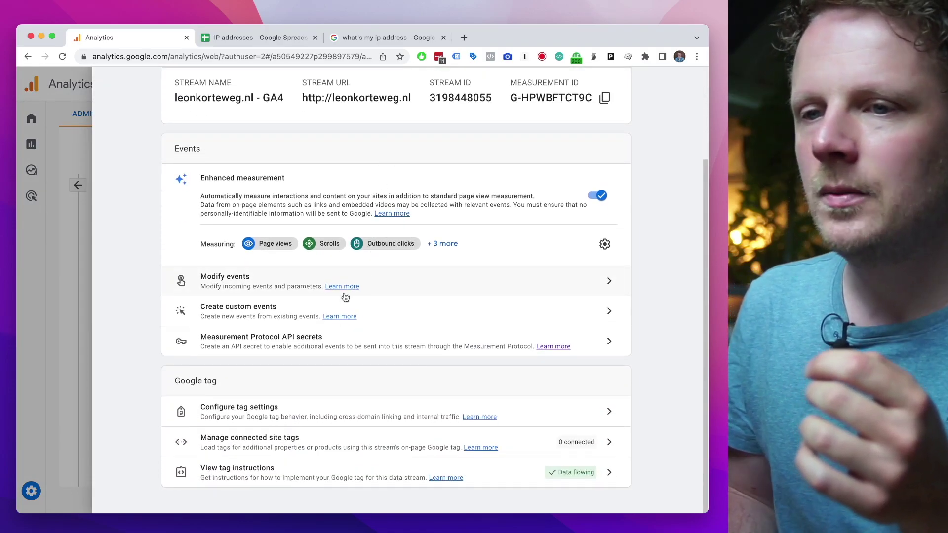
left_click(315, 410)
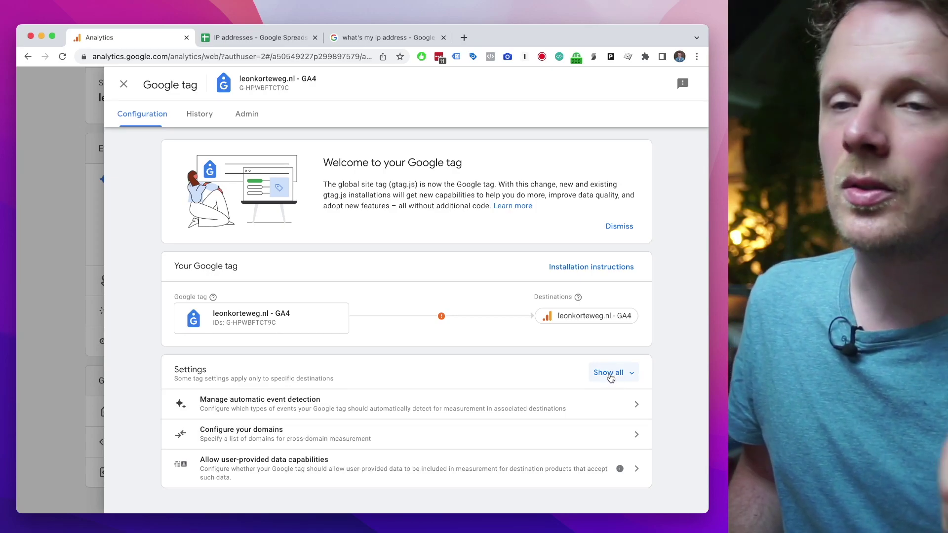
left_click(625, 379)
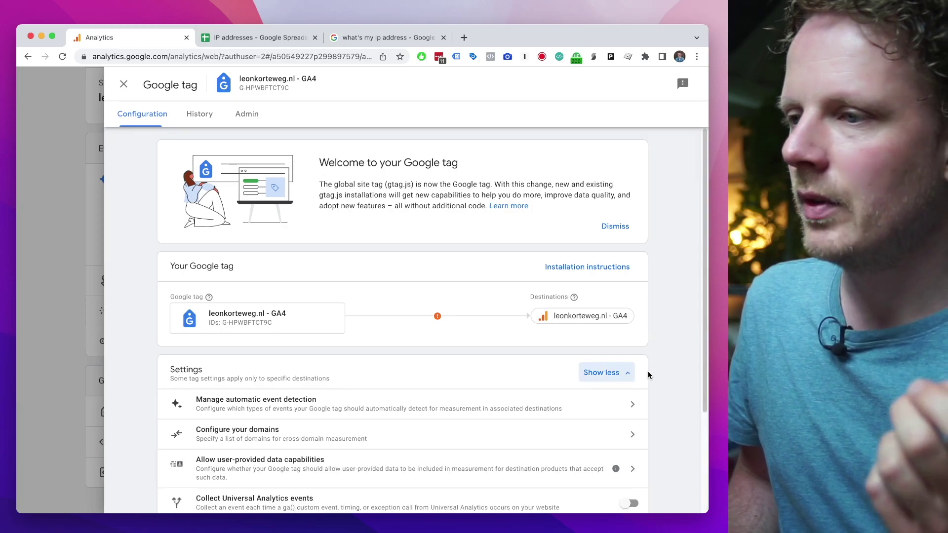
scroll(651, 373, "down", 5)
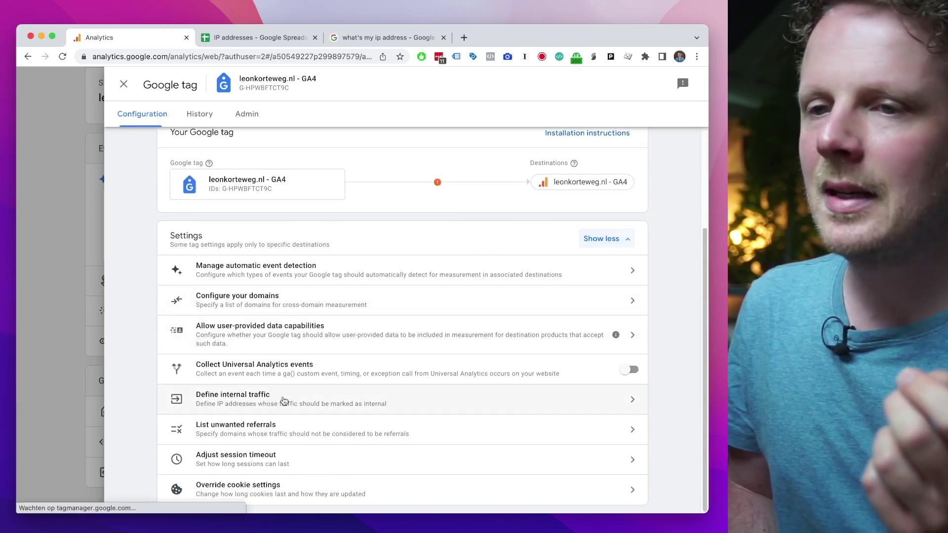
left_click(280, 404)
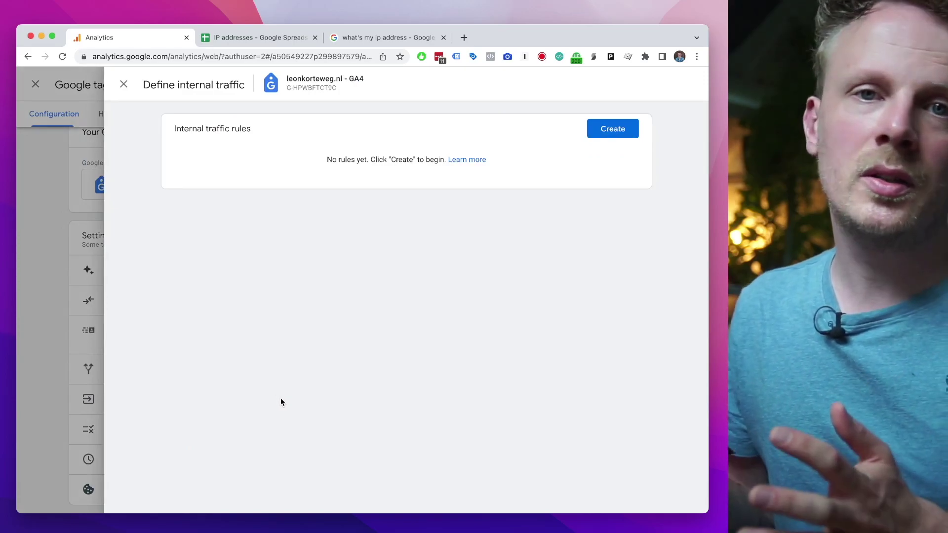
Step: Start a new internal traffic rule named with the home label from the spreadsheet and set its match type to IP address equals
left_click(611, 131)
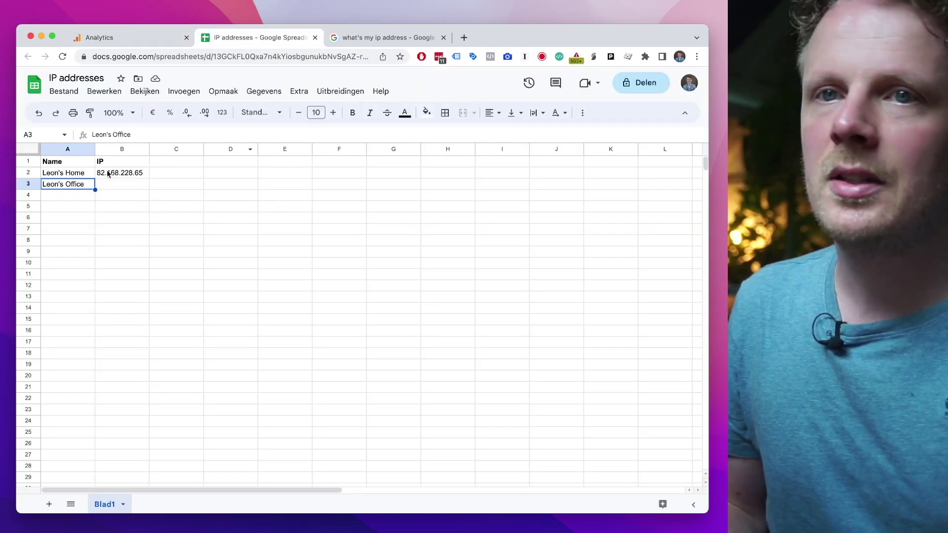
left_click(81, 175)
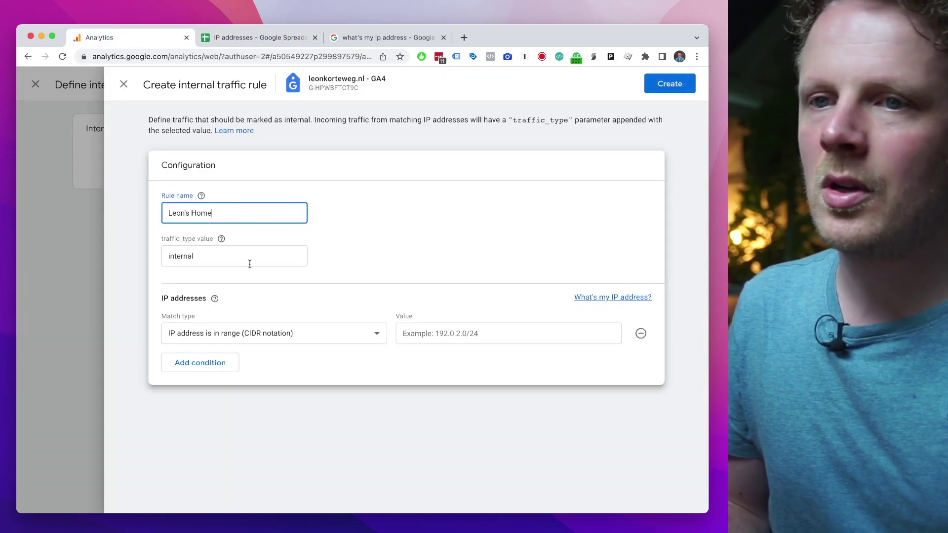
left_click(233, 333)
left_click(229, 284)
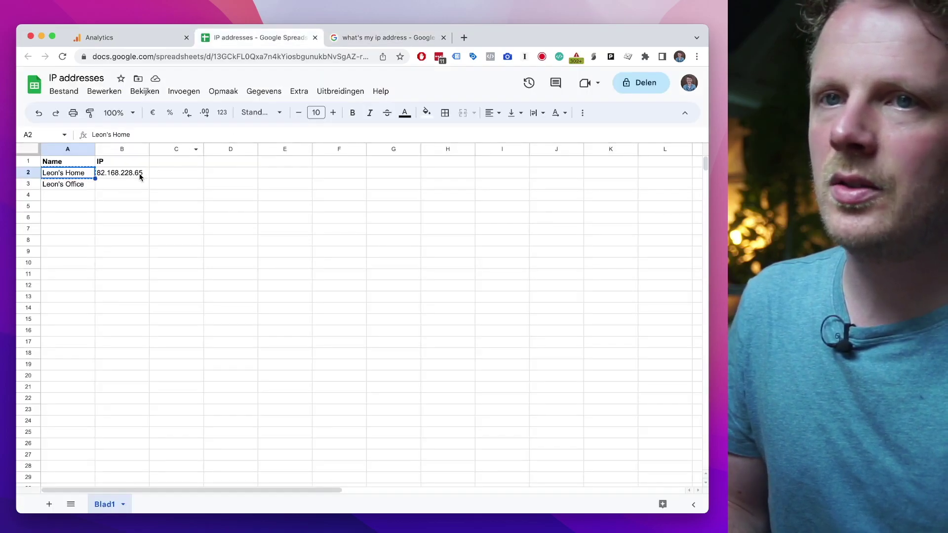
Step: Copy the home IP address from the spreadsheet into the rule's value and create the rule
left_click(140, 174)
key("ctrl+c")
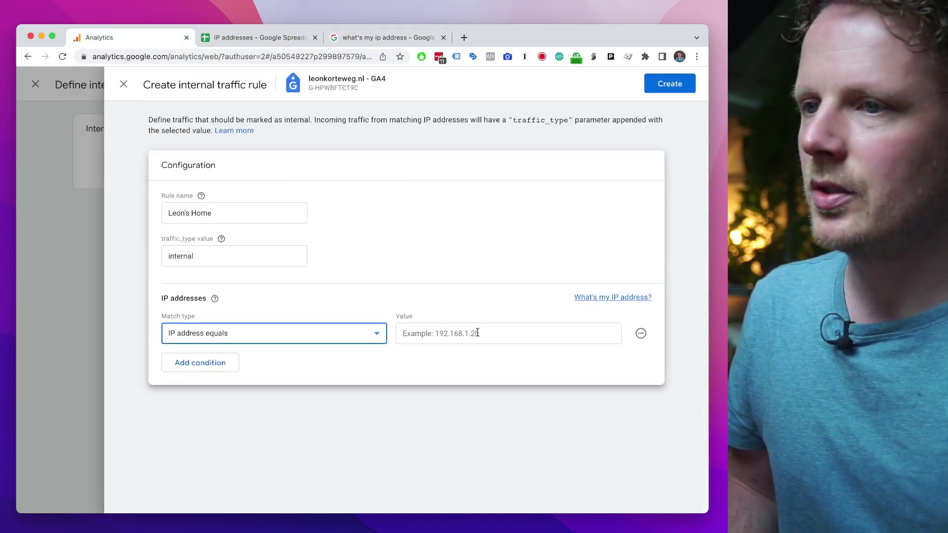
left_click(478, 333)
key("cmd+v")
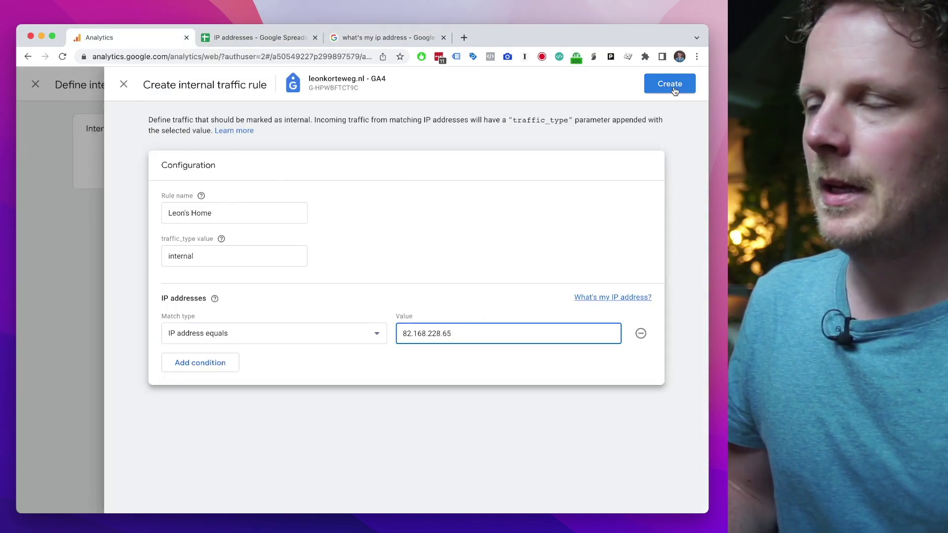
left_click(673, 85)
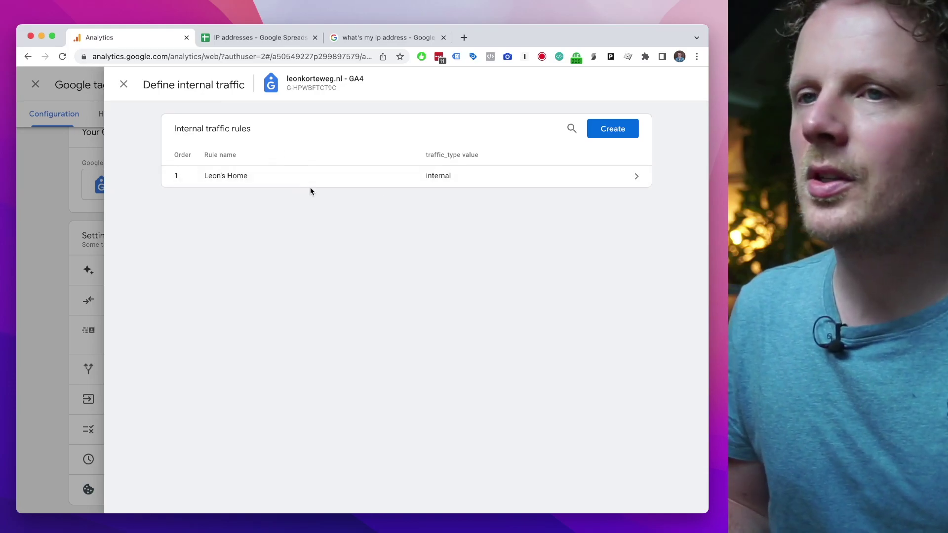
Step: Open the home rule and rename it to the owner's first name followed by "(home, office)"
left_click(548, 170)
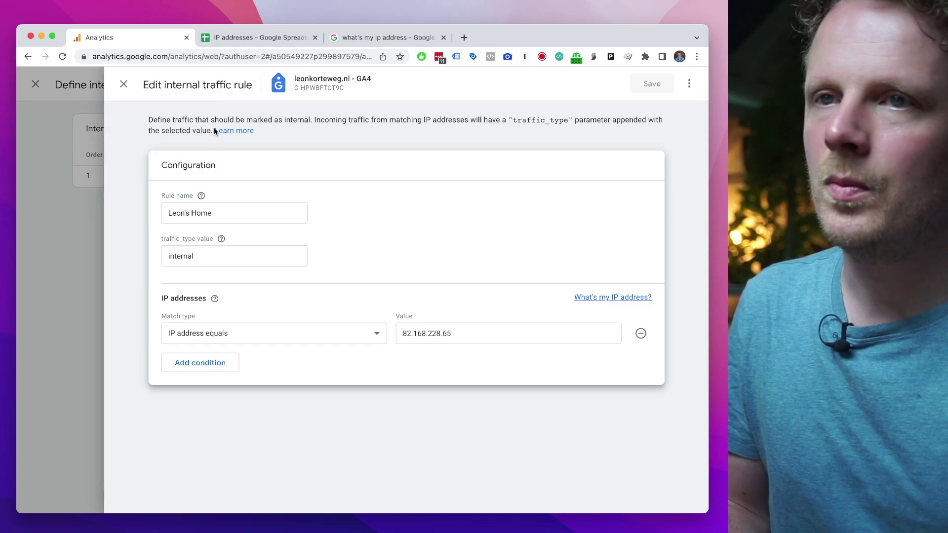
key("ctrl+Tab")
left_click(164, 47)
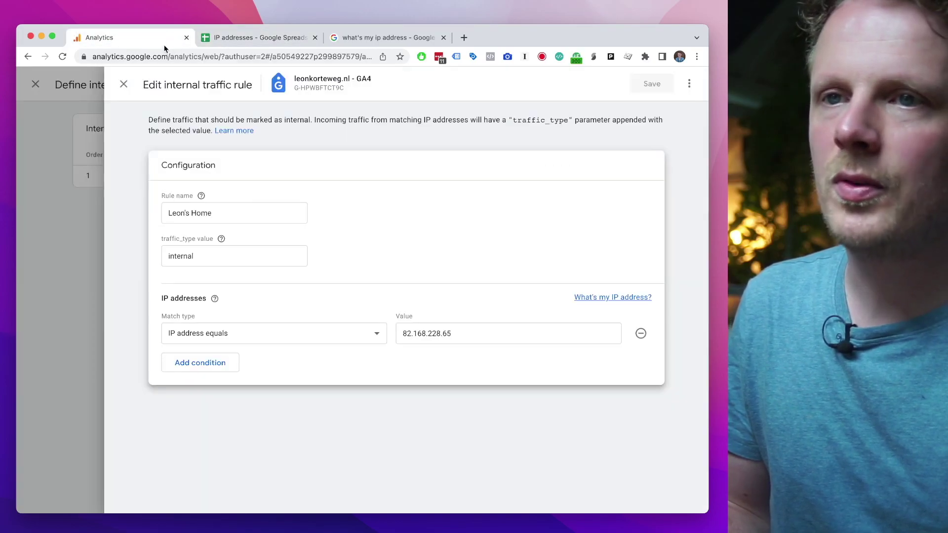
triple_click(190, 214)
type("Leon")
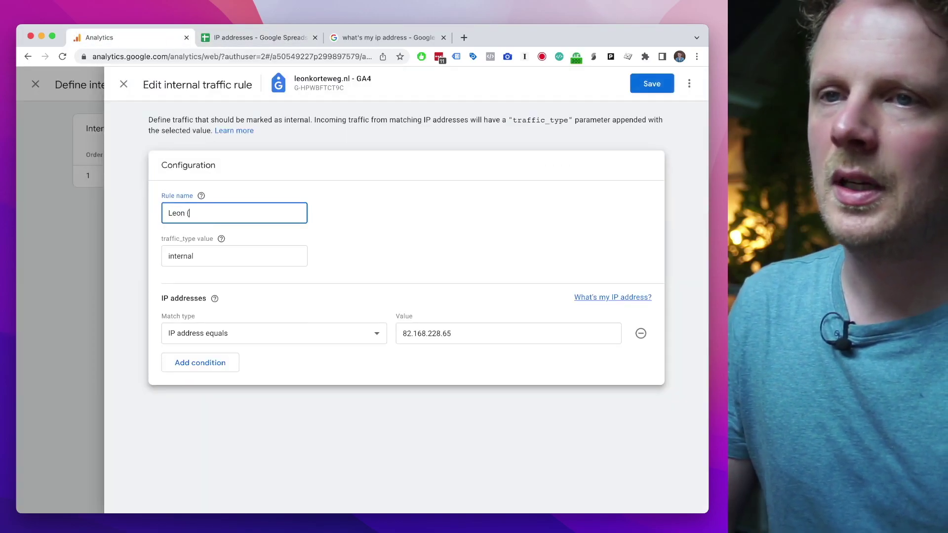
type(" (home, off")
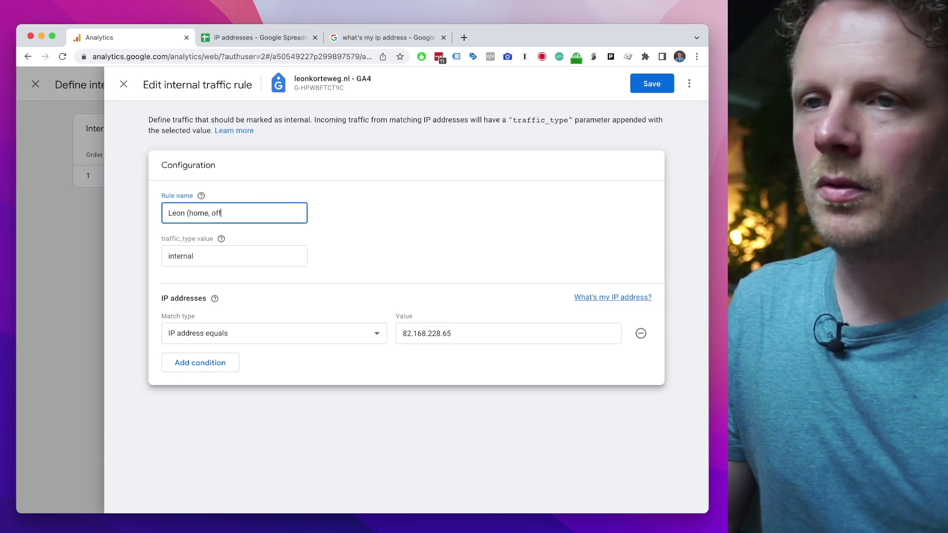
type("ice)")
Step: Add an IP address equals condition for the office IP address from the spreadsheet, save the rule and return to Data Streams
left_click(222, 363)
left_click(223, 360)
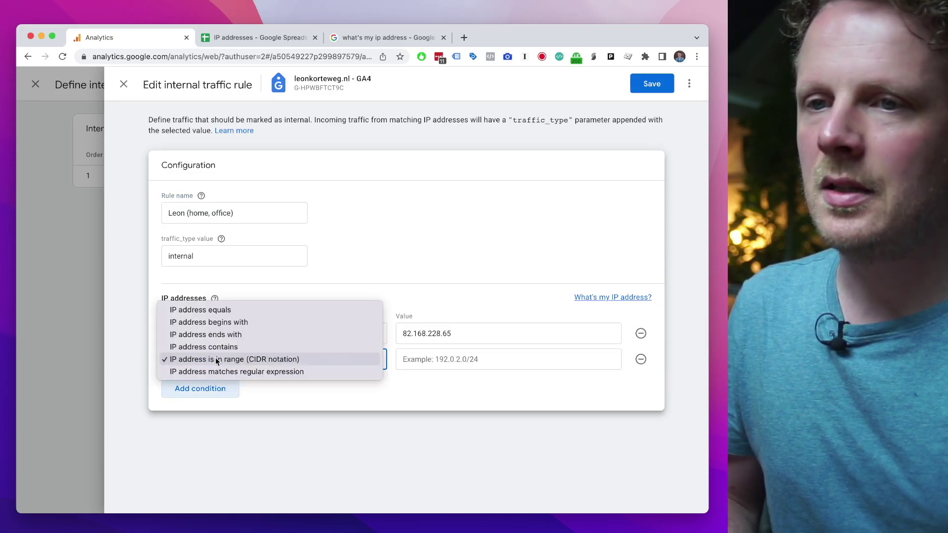
left_click(225, 310)
left_click(421, 356)
left_click(256, 38)
left_click(121, 184)
left_click(123, 39)
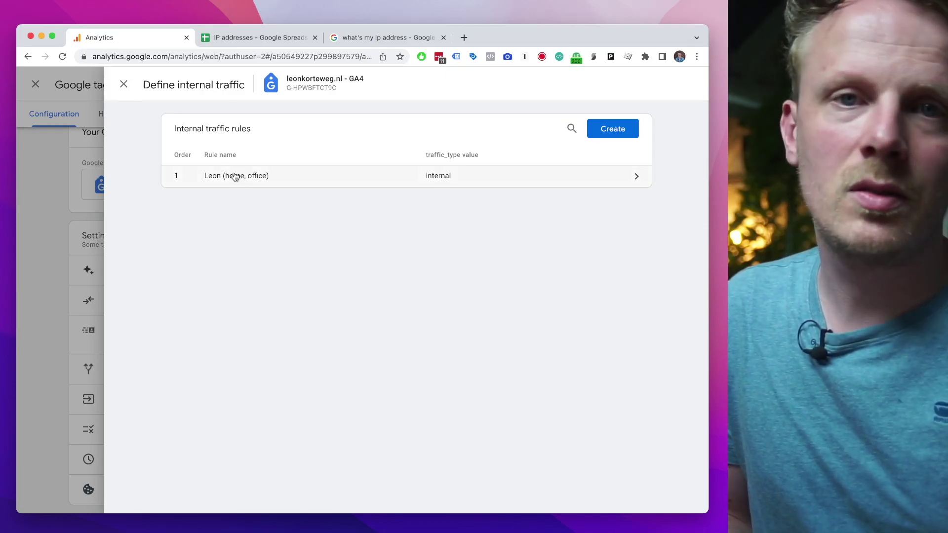
left_click(123, 84)
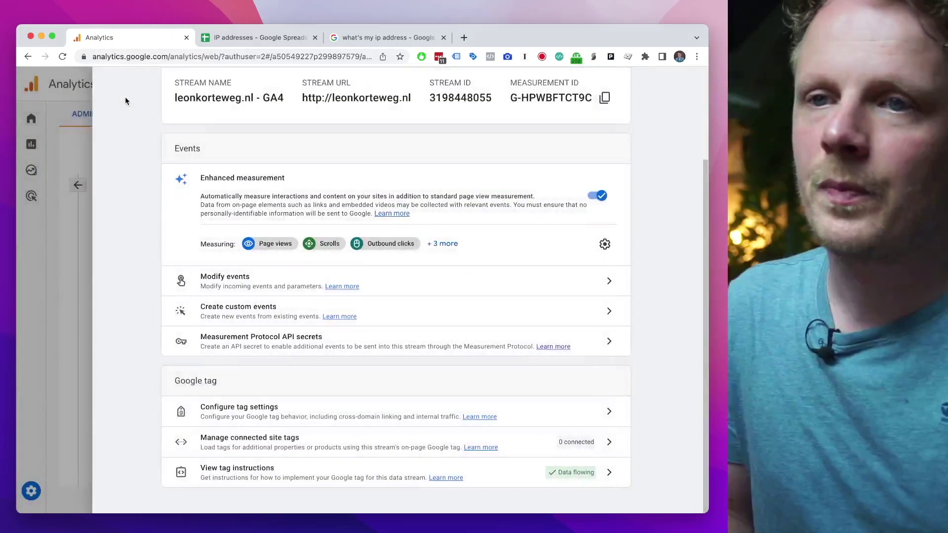
left_click(110, 81)
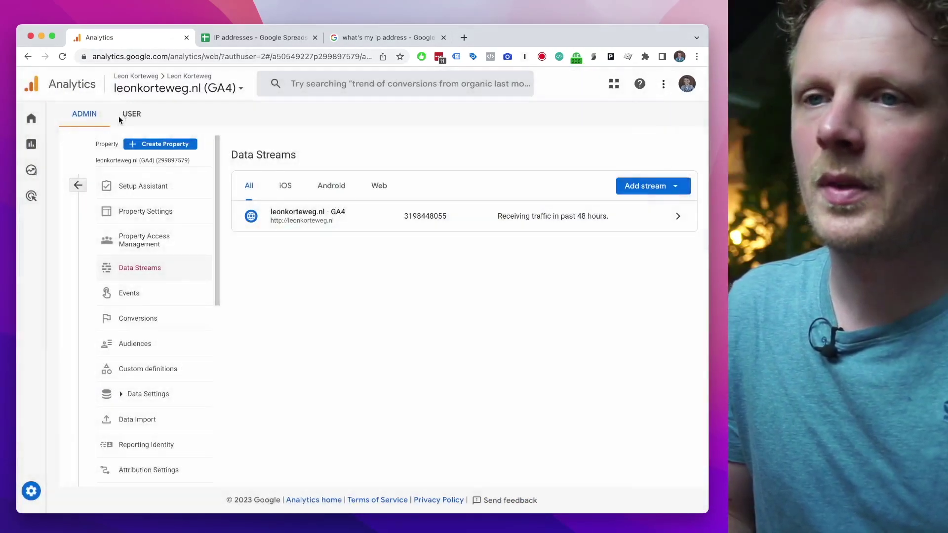
Step: Open the property's Data Filters list to check the existing Internal Traffic filter
left_click(79, 185)
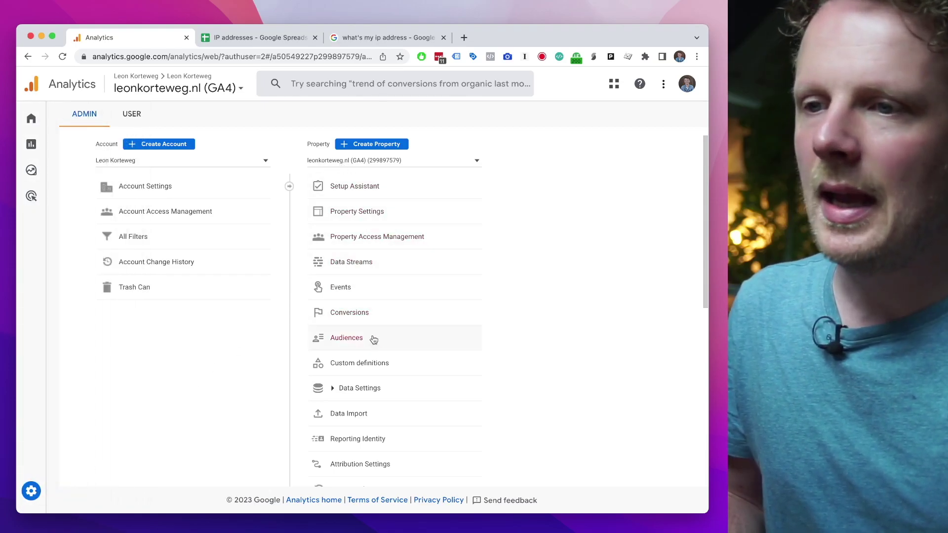
left_click(354, 394)
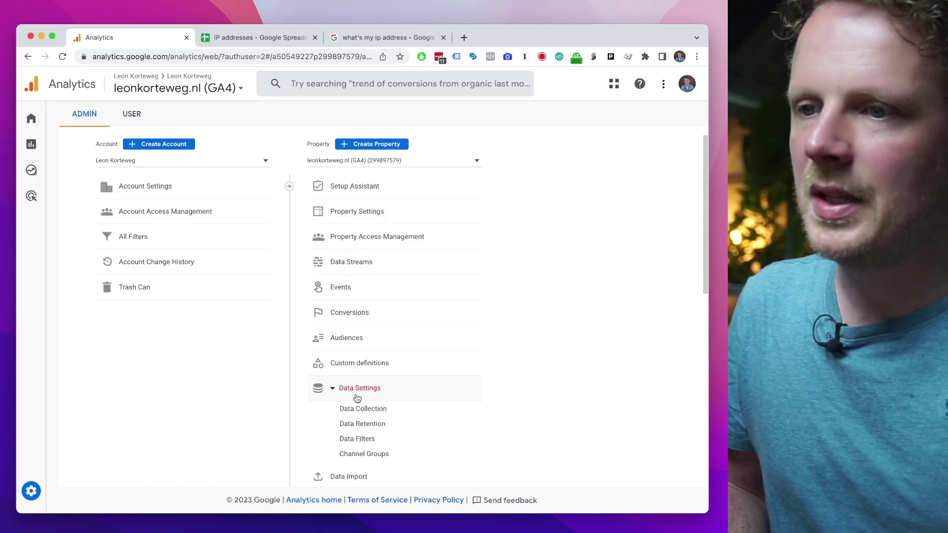
left_click(374, 441)
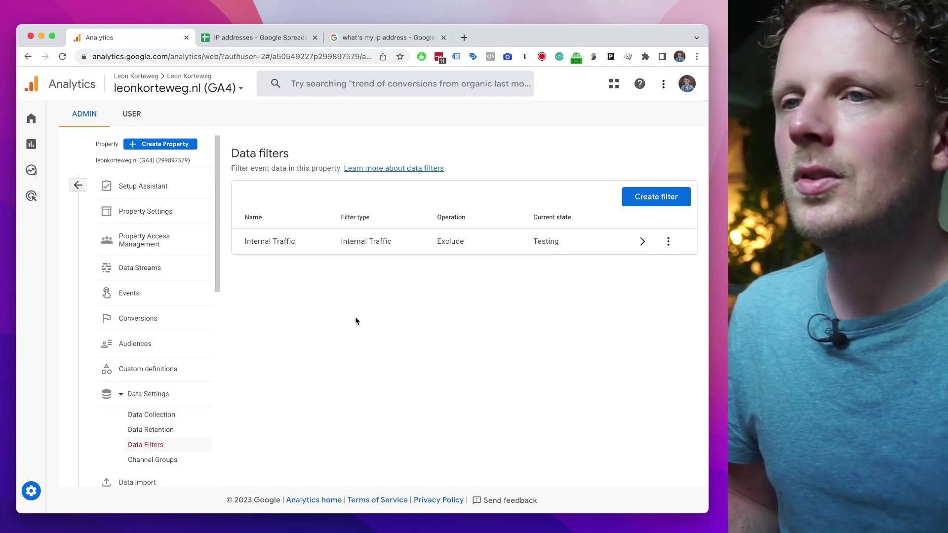
Step: Open the Traffic acquisition report from the Life cycle reports
left_click(32, 145)
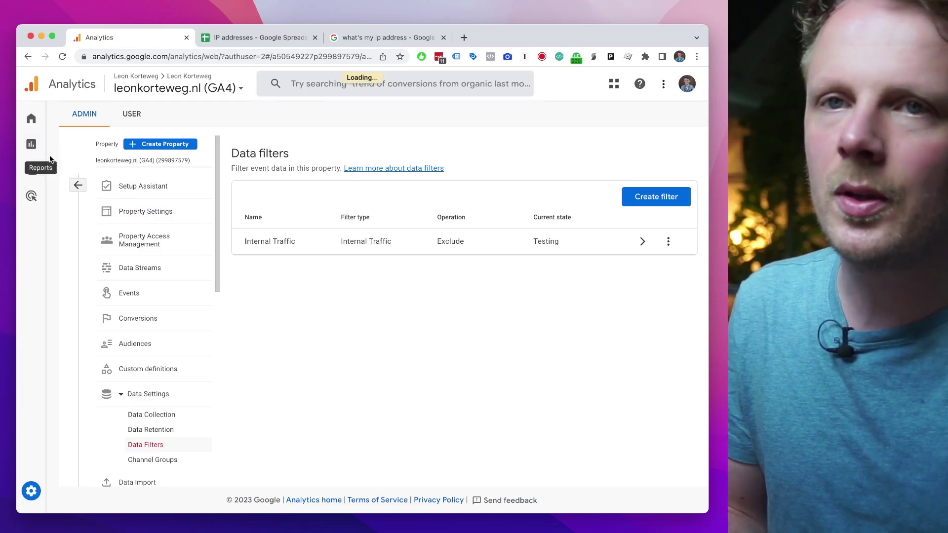
left_click(148, 223)
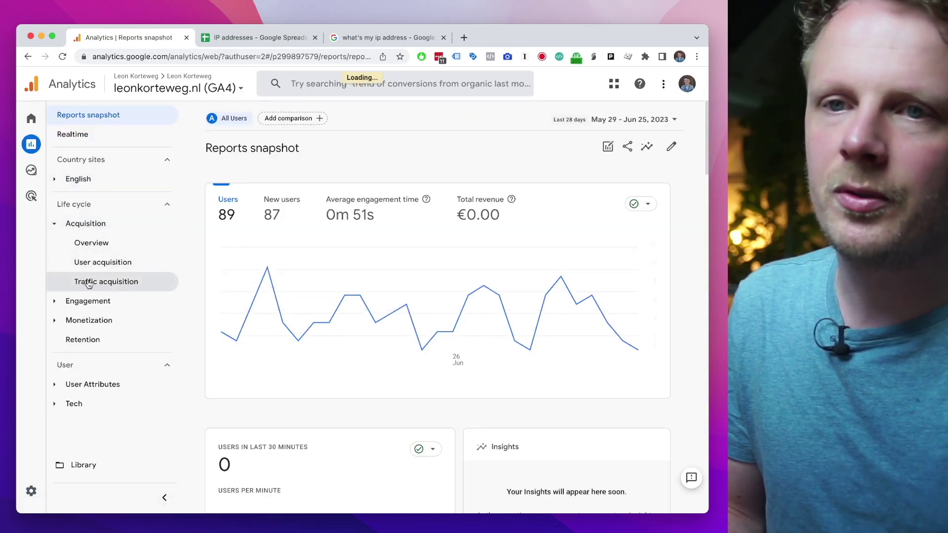
left_click(127, 283)
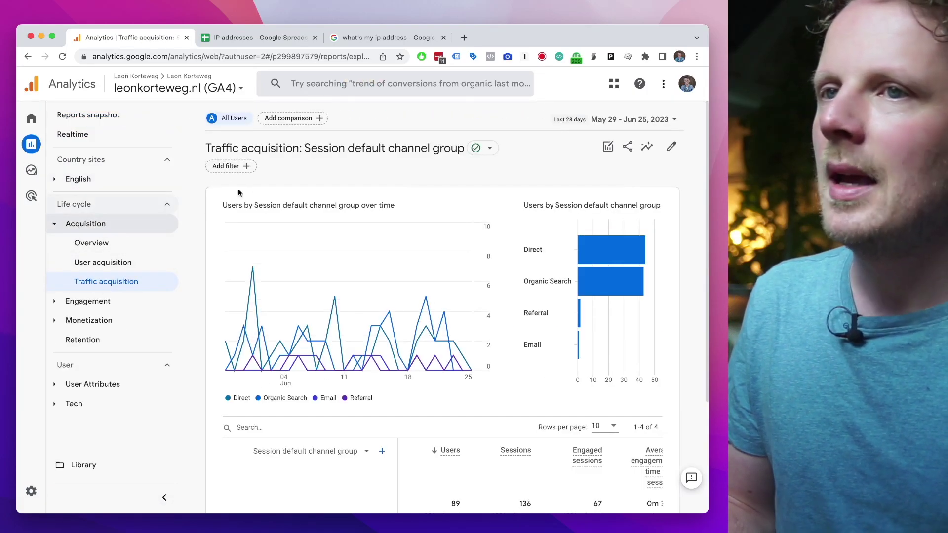
Step: Add a comparison that includes Test data filter name = Internal Traffic, apply it and examine it against All Users in the chart and table
left_click(288, 120)
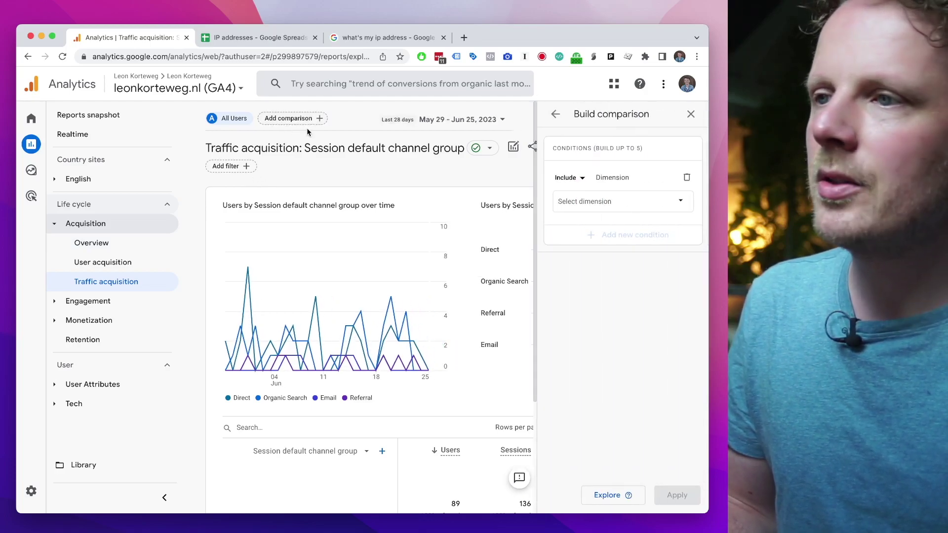
left_click(606, 203)
type("te")
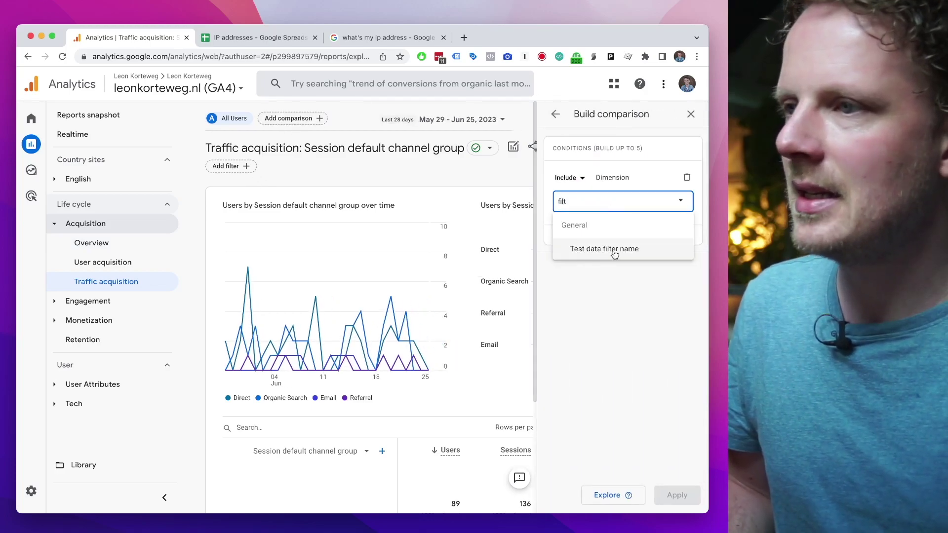
left_click(613, 250)
left_click(614, 248)
left_click(608, 266)
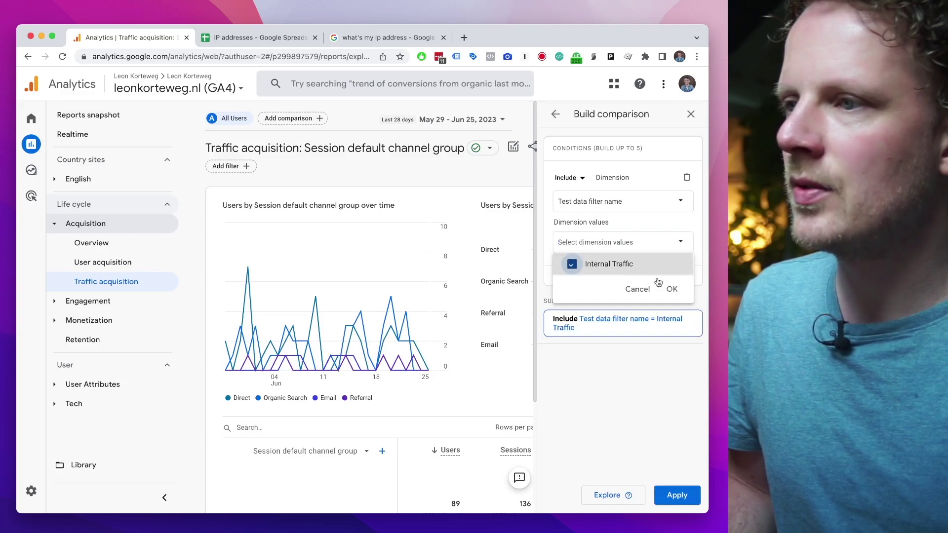
left_click(673, 291)
left_click(674, 495)
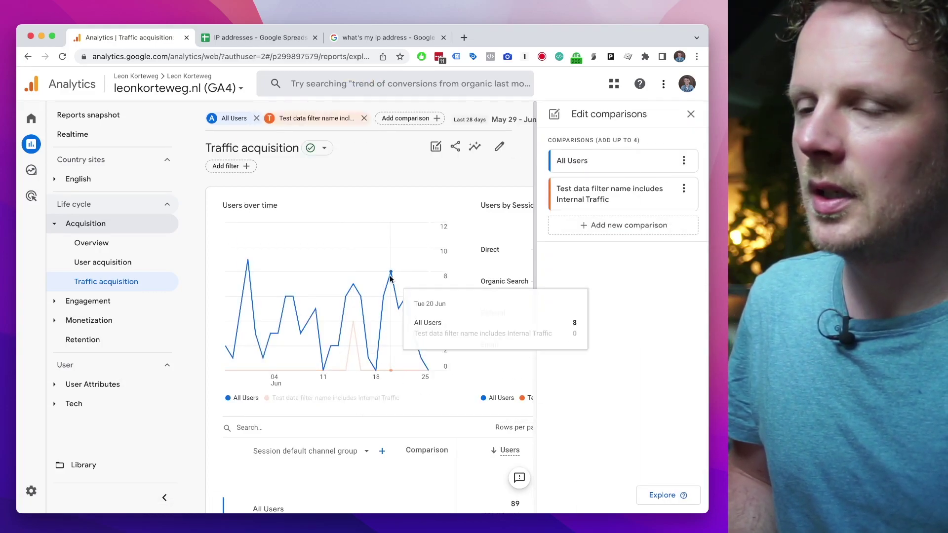
scroll(351, 296, "down", 3)
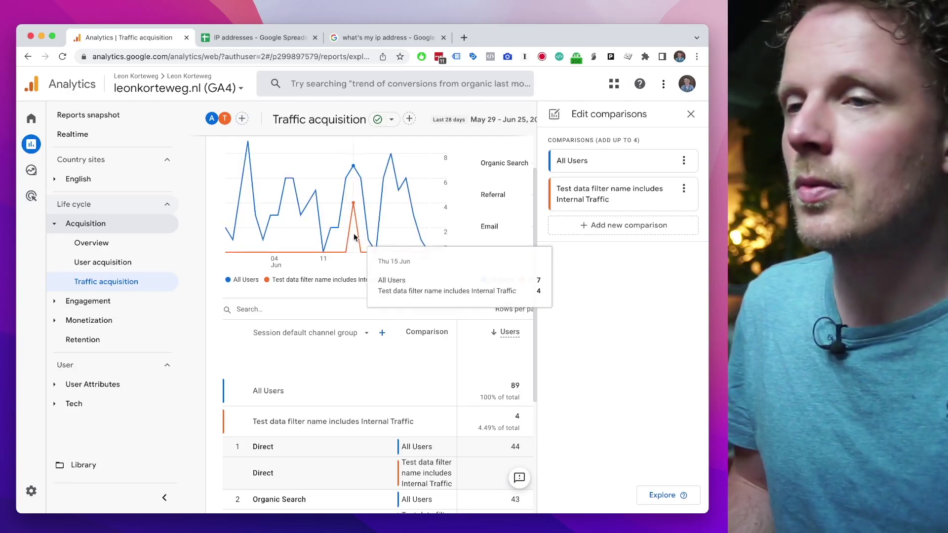
scroll(349, 245, "up", 3)
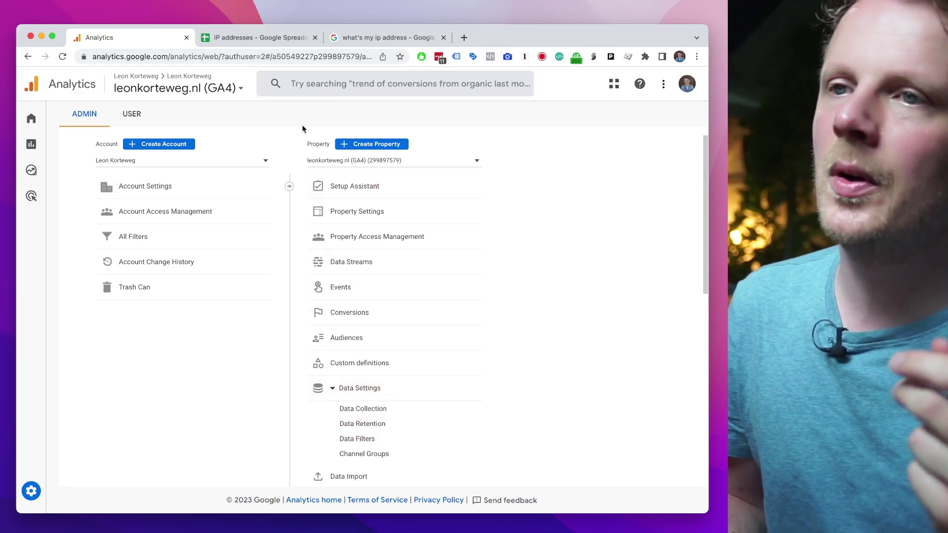
Step: Open the Internal Traffic filter in the property's data filters, set its state to Active, save it and confirm the activation
left_click(358, 439)
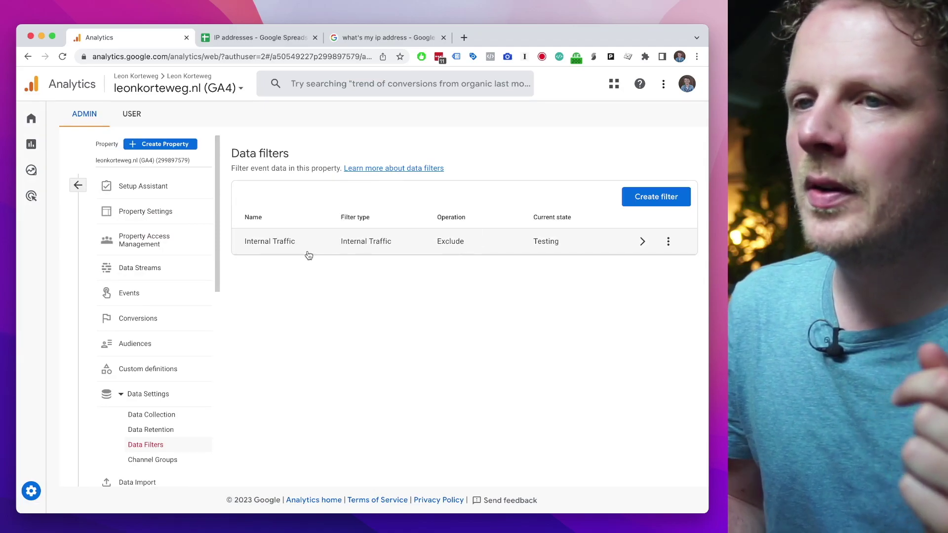
left_click(523, 248)
scroll(418, 296, "down", 4)
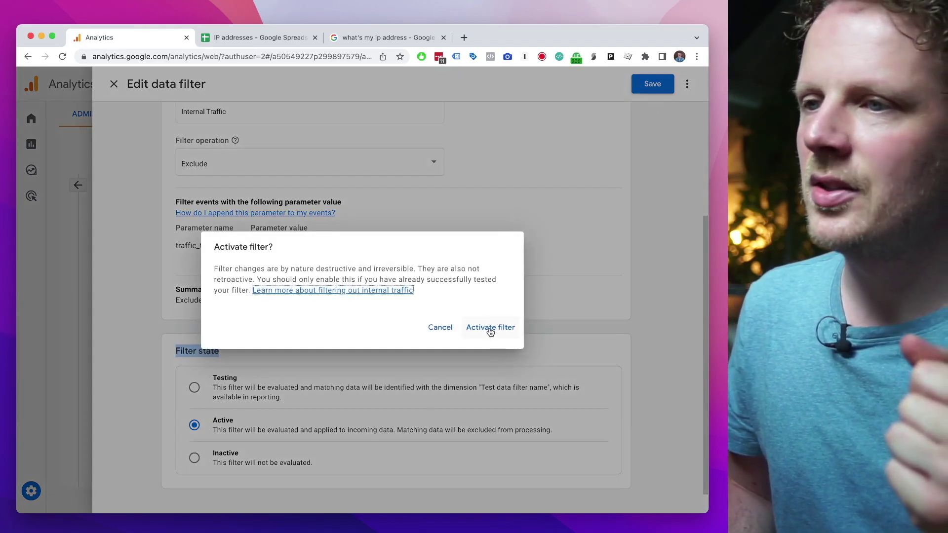
left_click(490, 329)
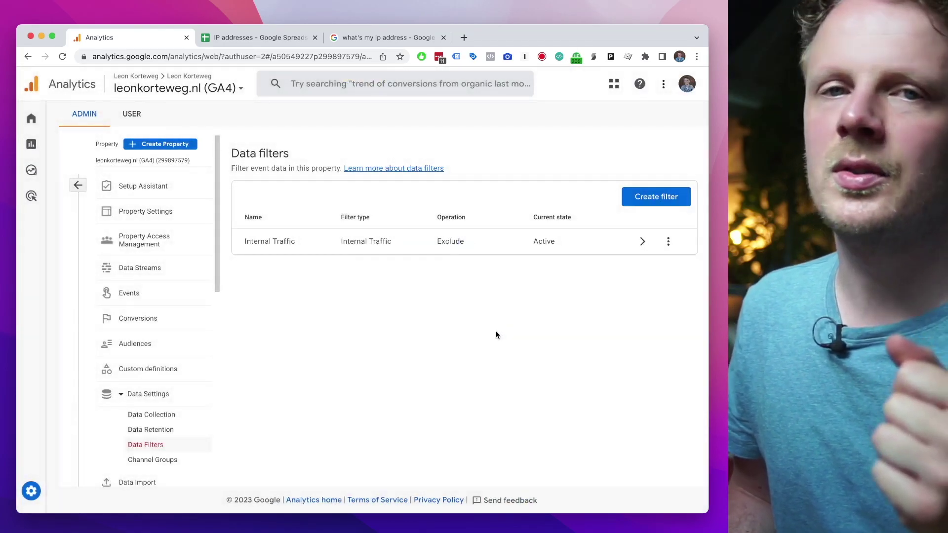